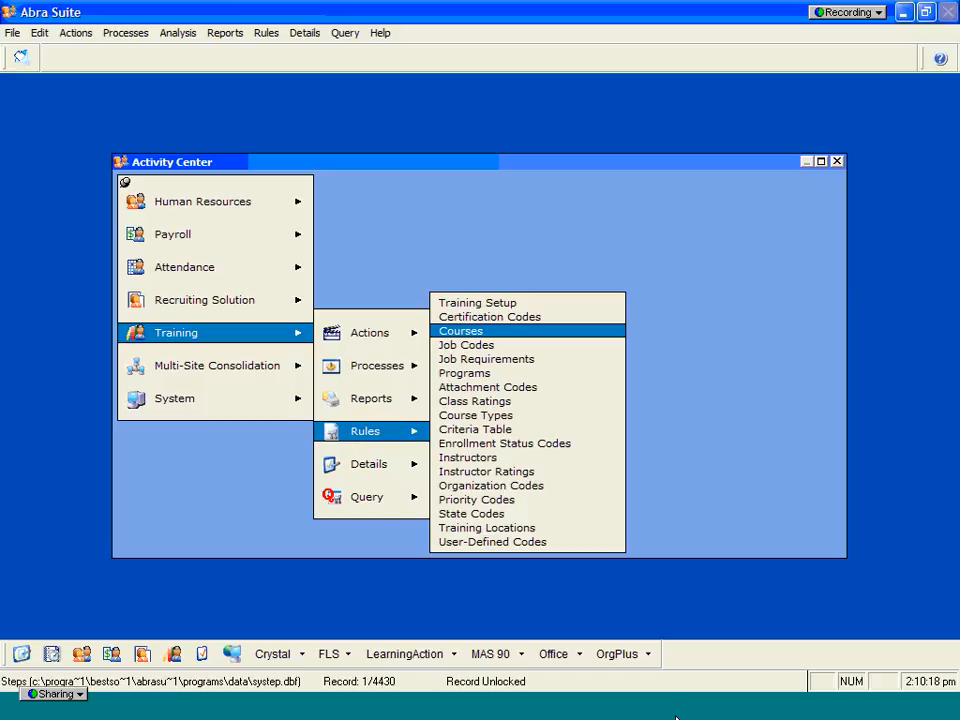
Review the ACCESS 1 training course's general details, content, prerequisites and associated skills, leaving the record unchanged and closing the course rules
click(472, 333)
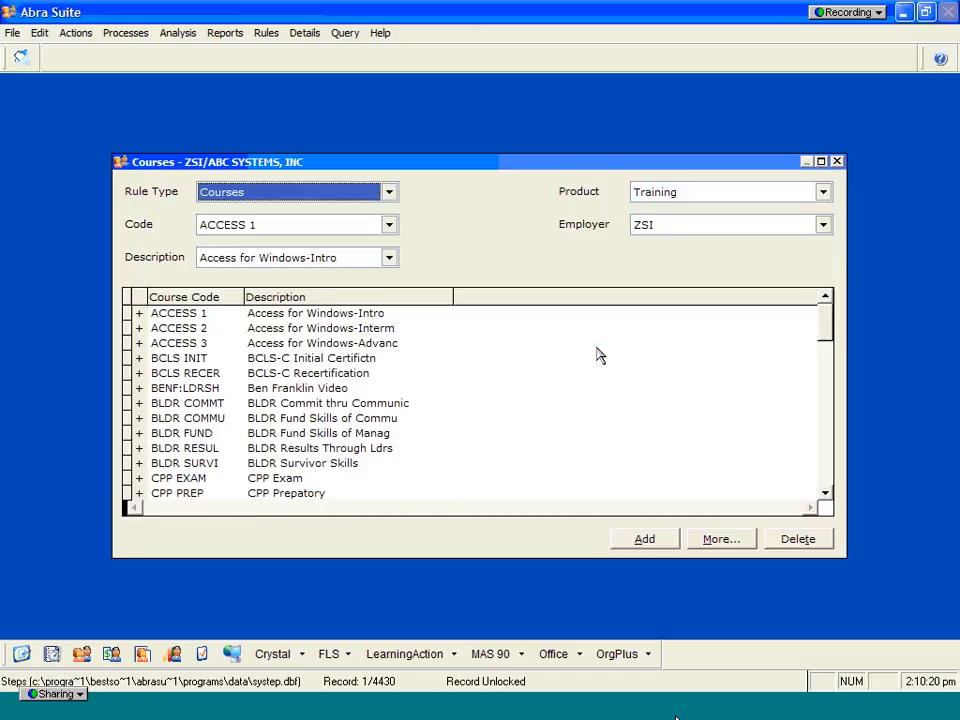
click(346, 316)
click(727, 548)
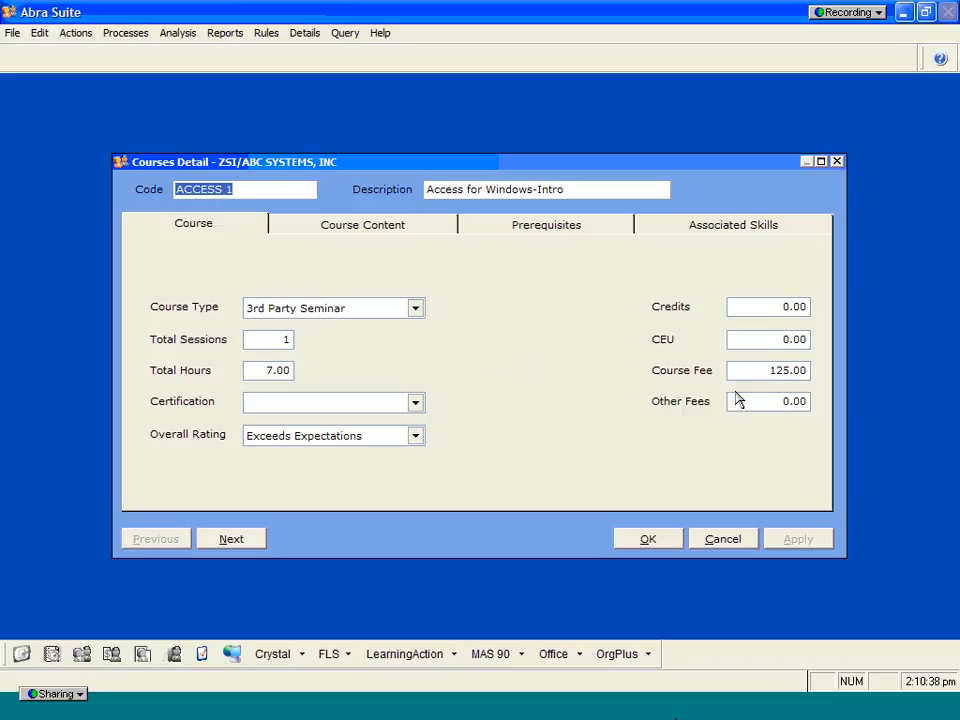
click(390, 228)
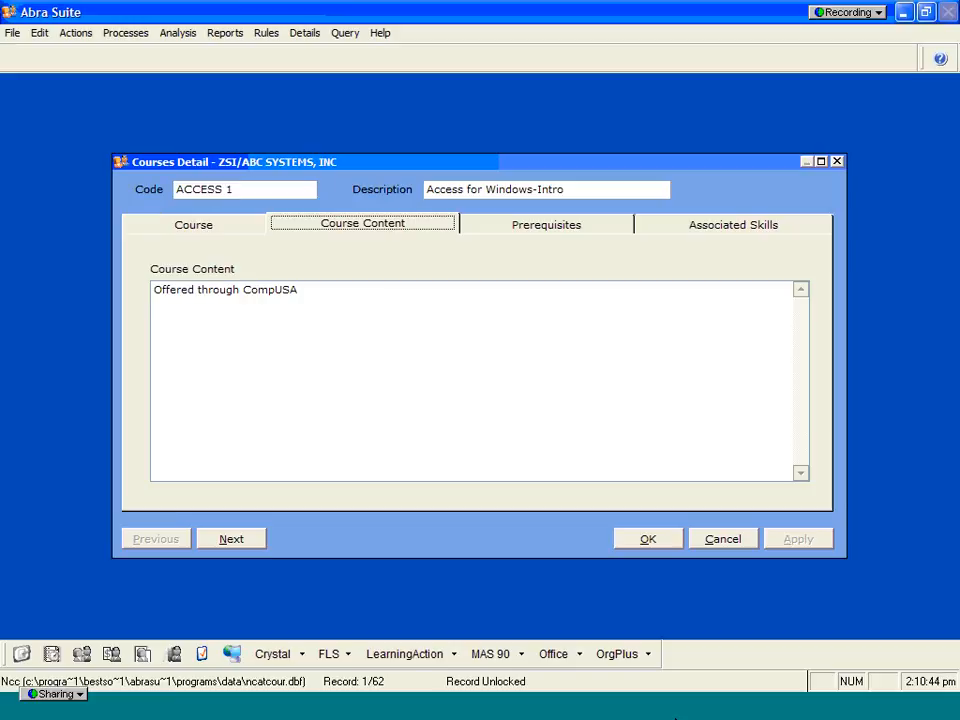
click(568, 228)
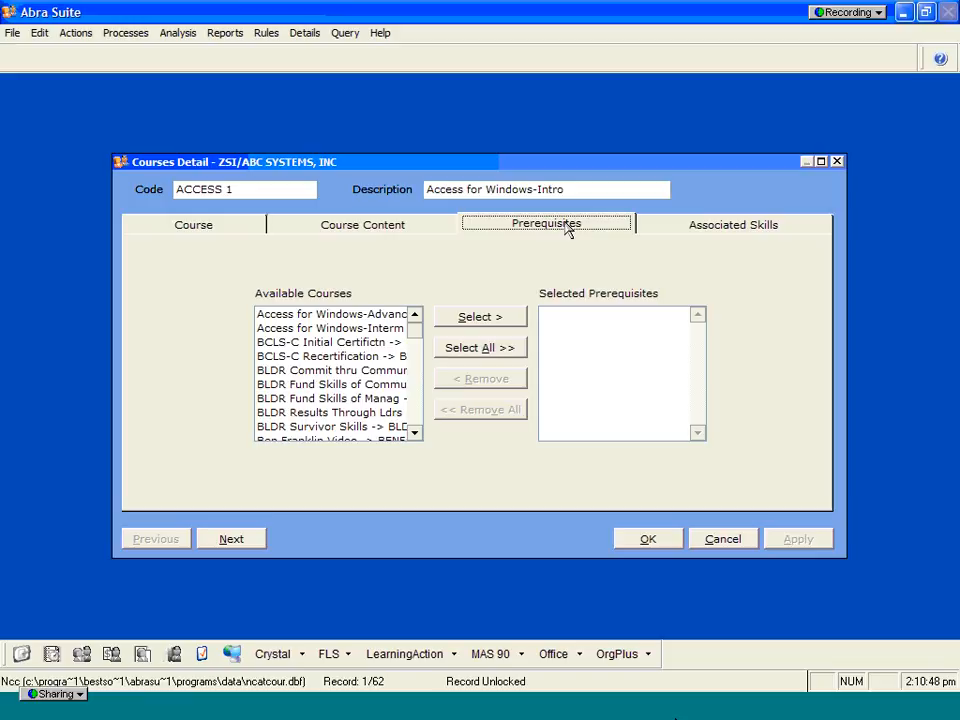
click(731, 229)
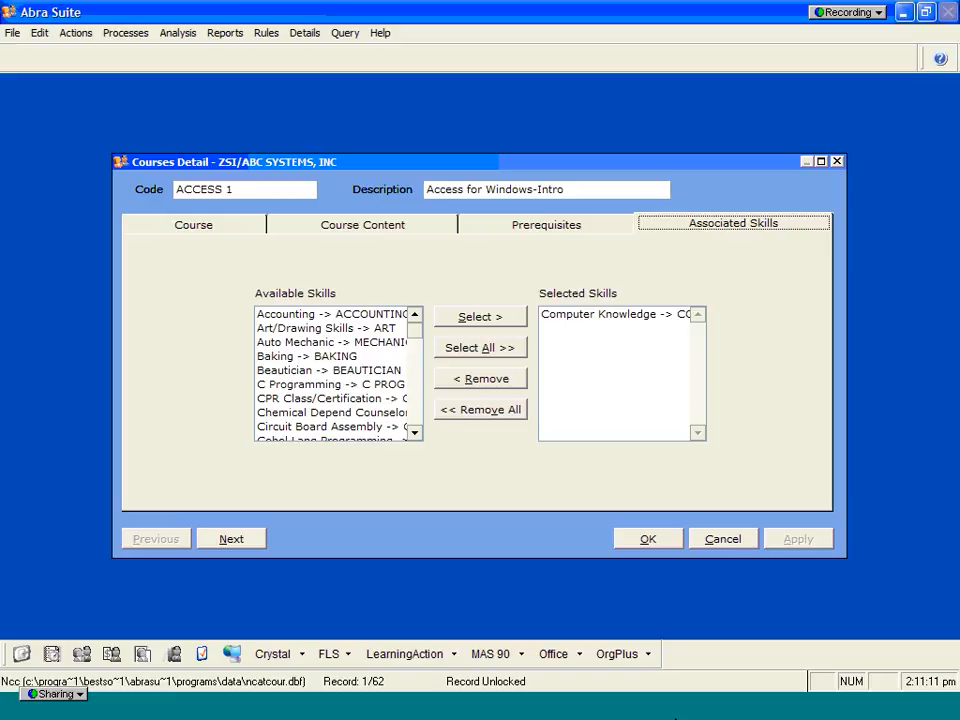
click(723, 540)
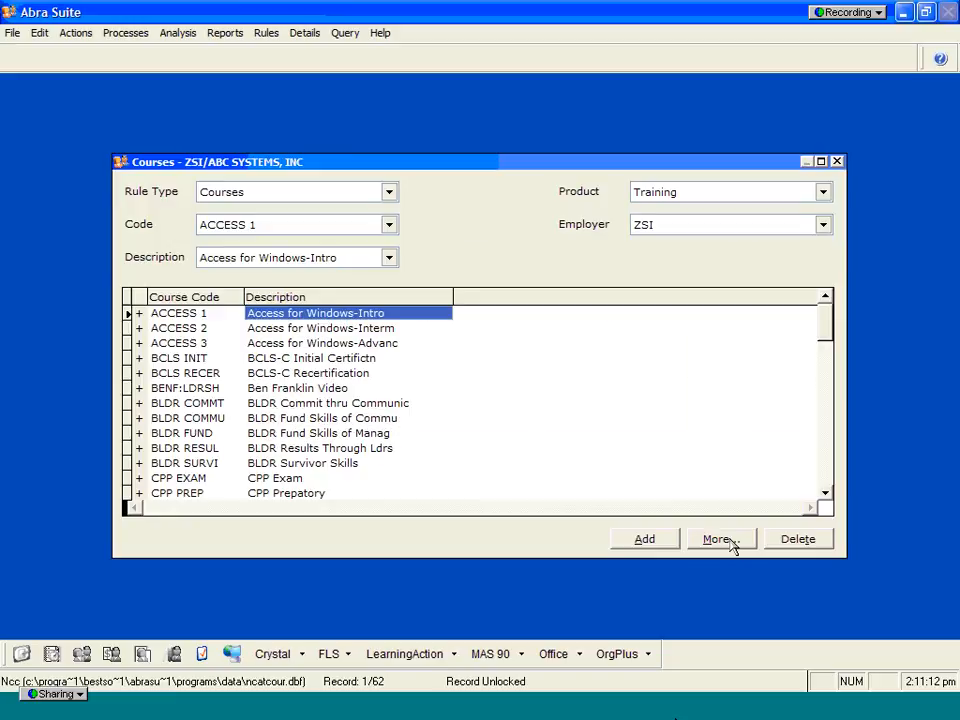
click(837, 161)
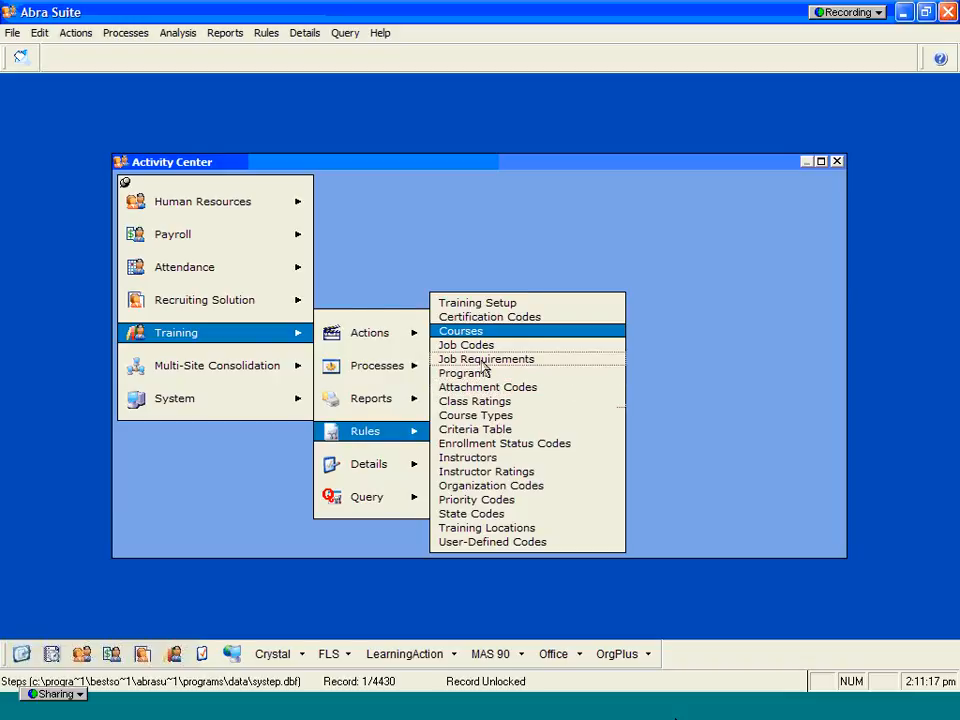
Look up the individual course job requirements for the Enterprise employer and the Engineer I job title
click(481, 362)
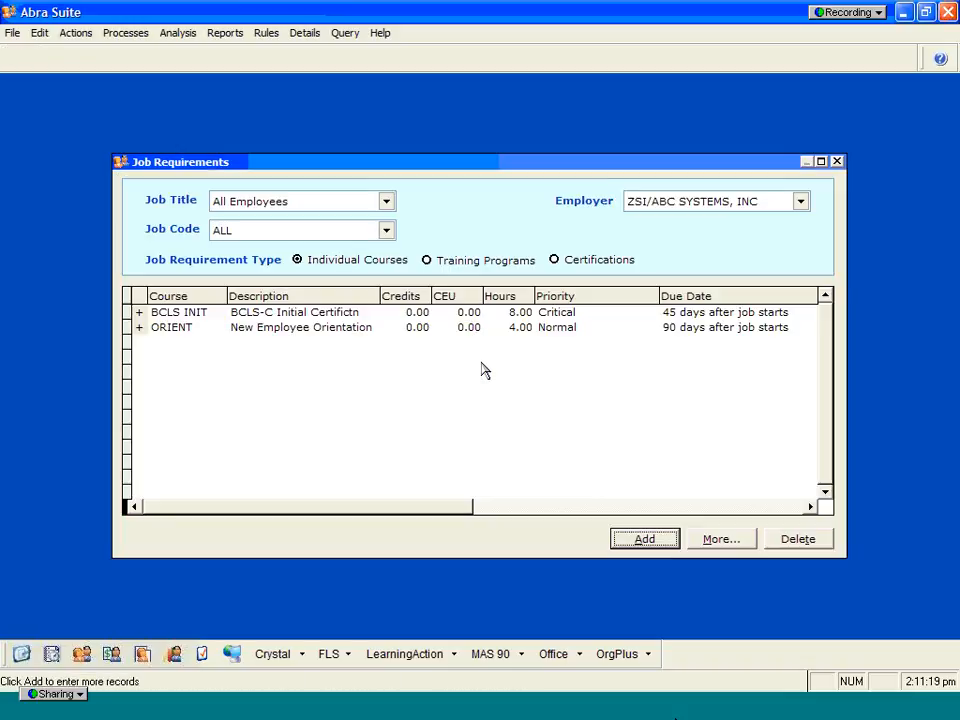
click(700, 201)
click(680, 217)
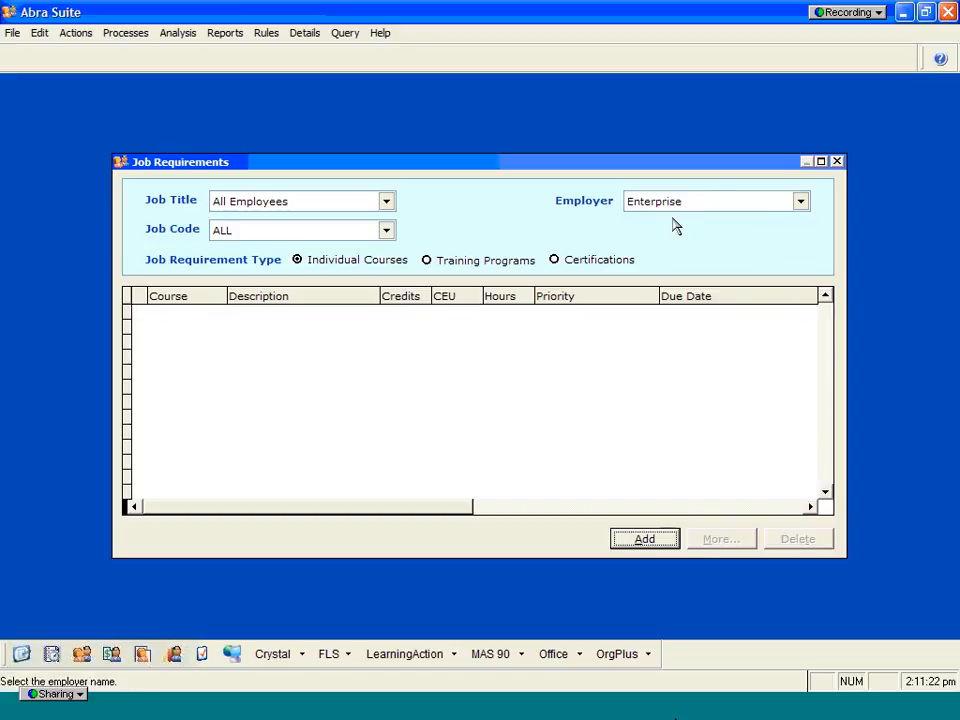
click(386, 202)
click(387, 304)
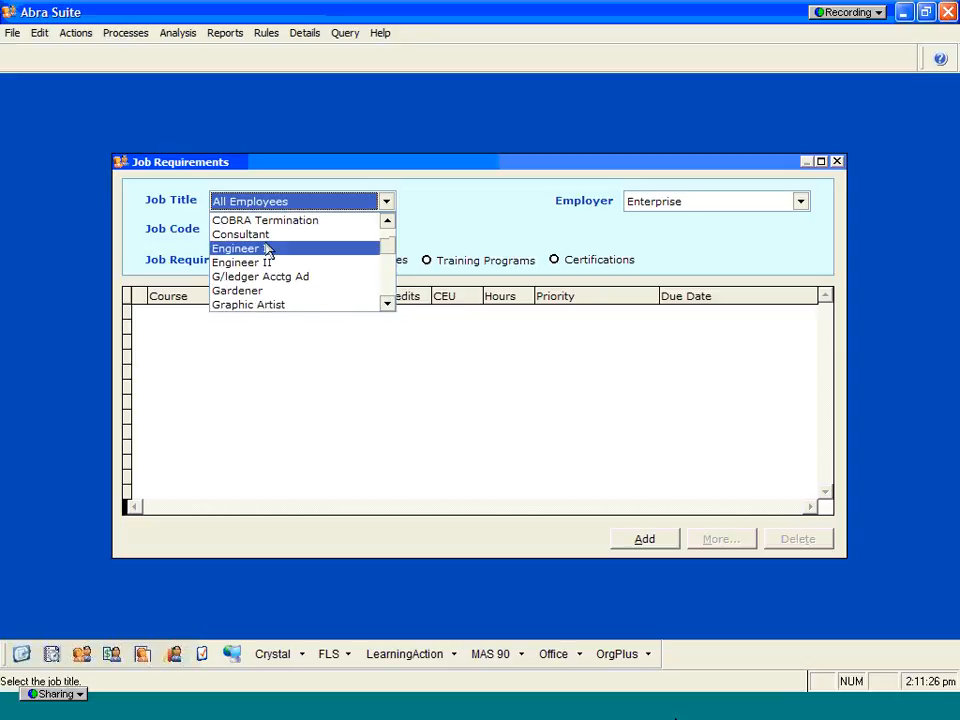
click(268, 249)
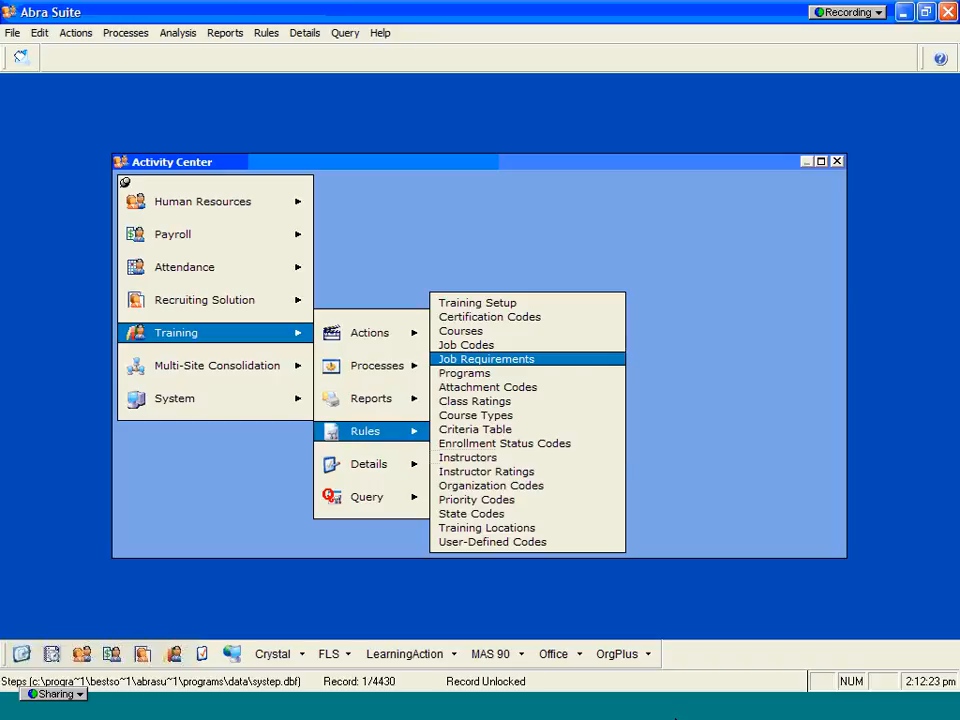
Look up the first listed active employee's training demographics and current job details
mouse_move(385, 472)
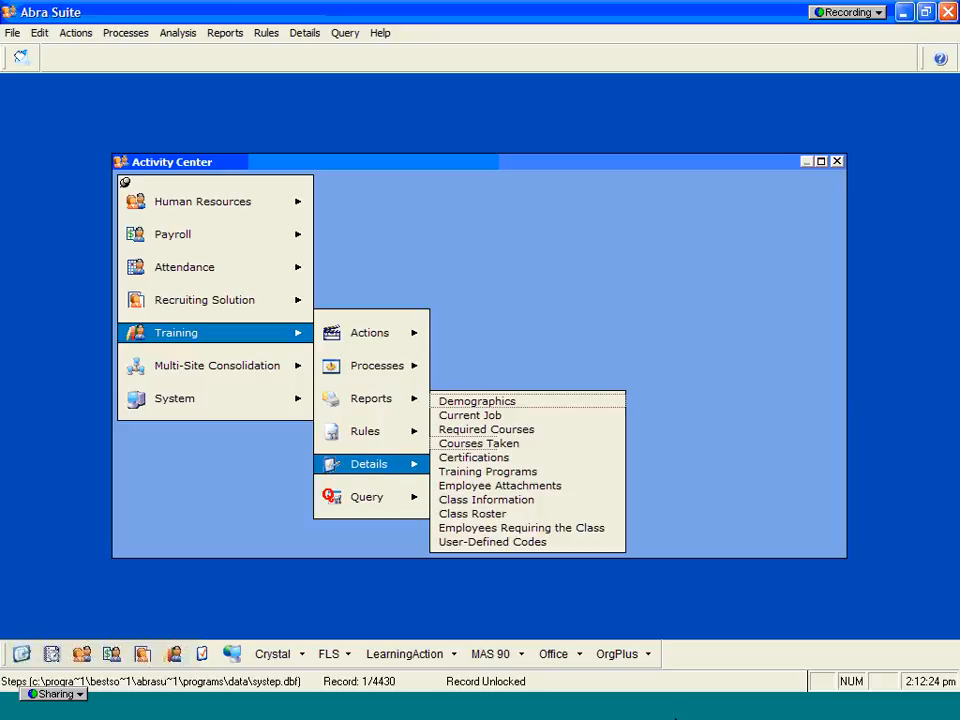
click(478, 400)
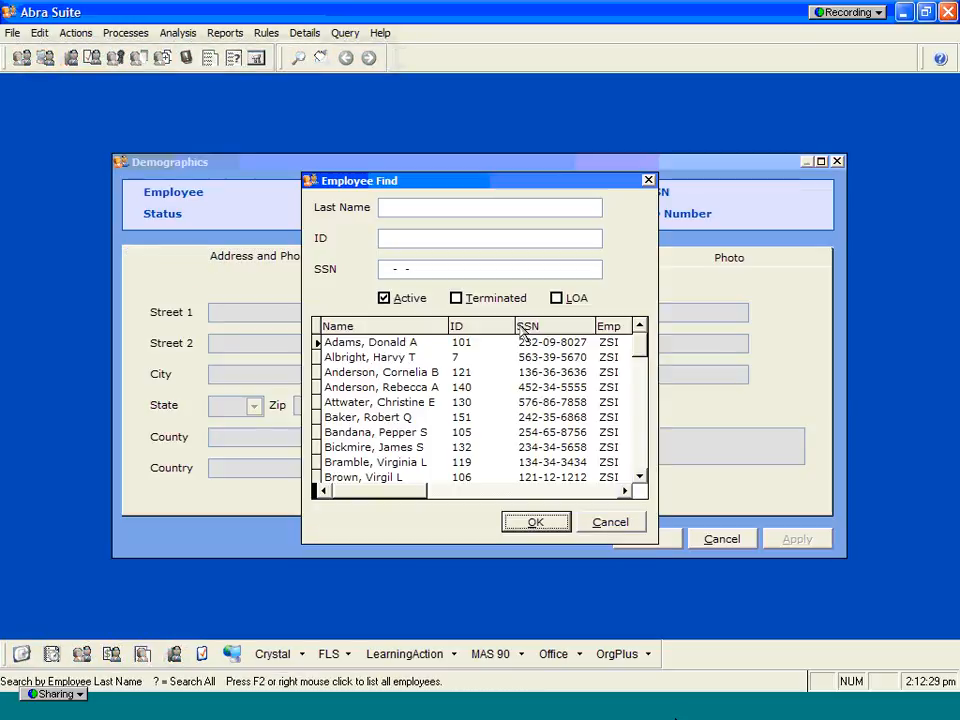
click(405, 345)
click(536, 522)
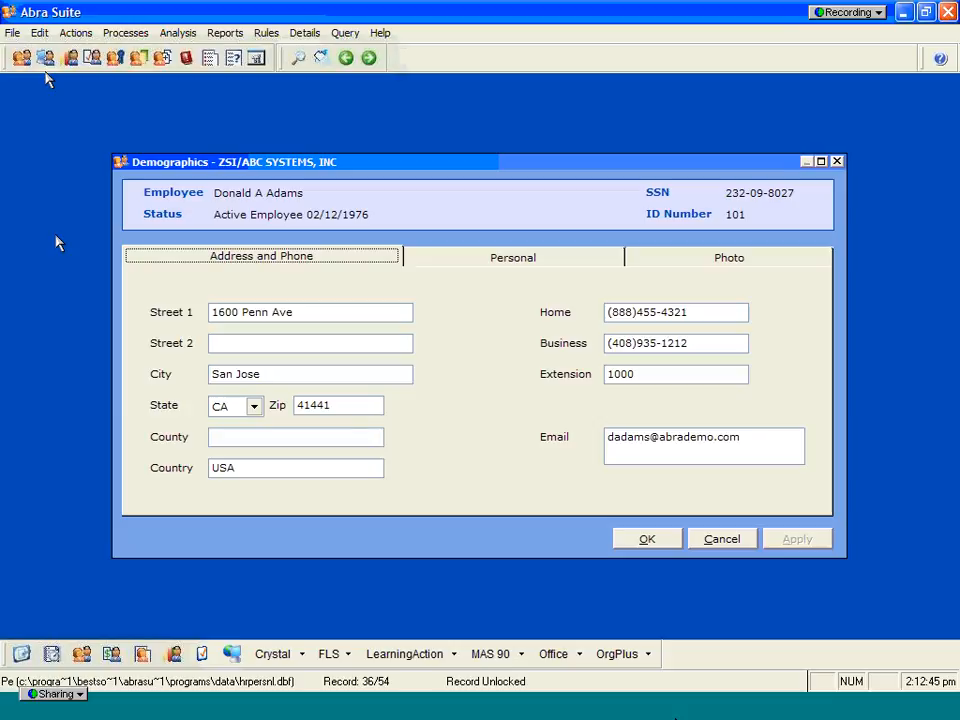
click(46, 60)
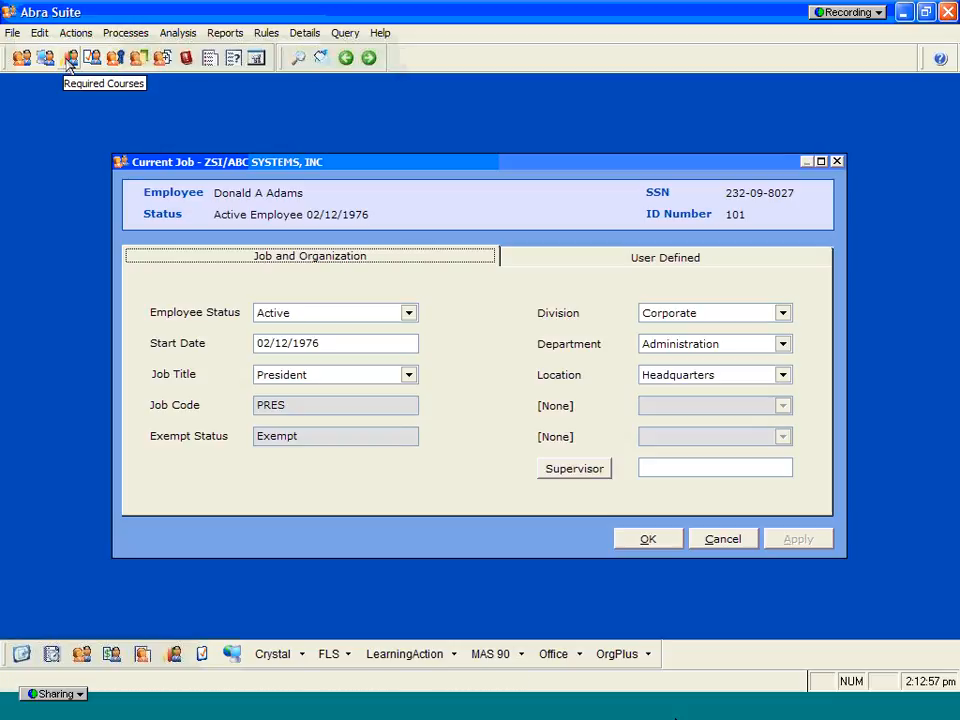
Review the same employee's required courses, courses taken and certifications
click(70, 59)
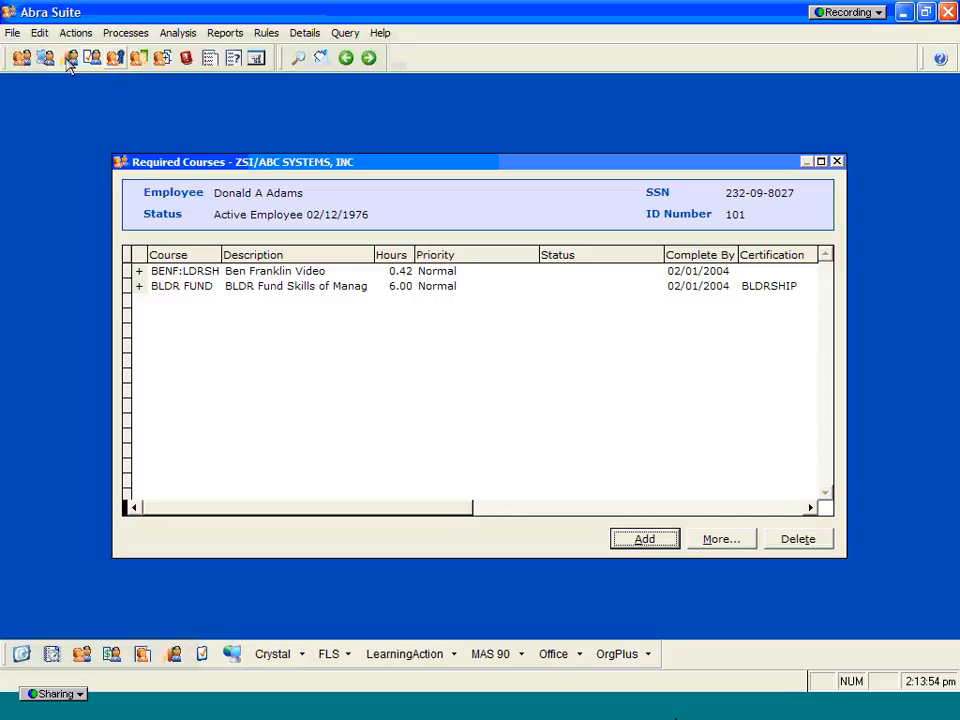
click(94, 62)
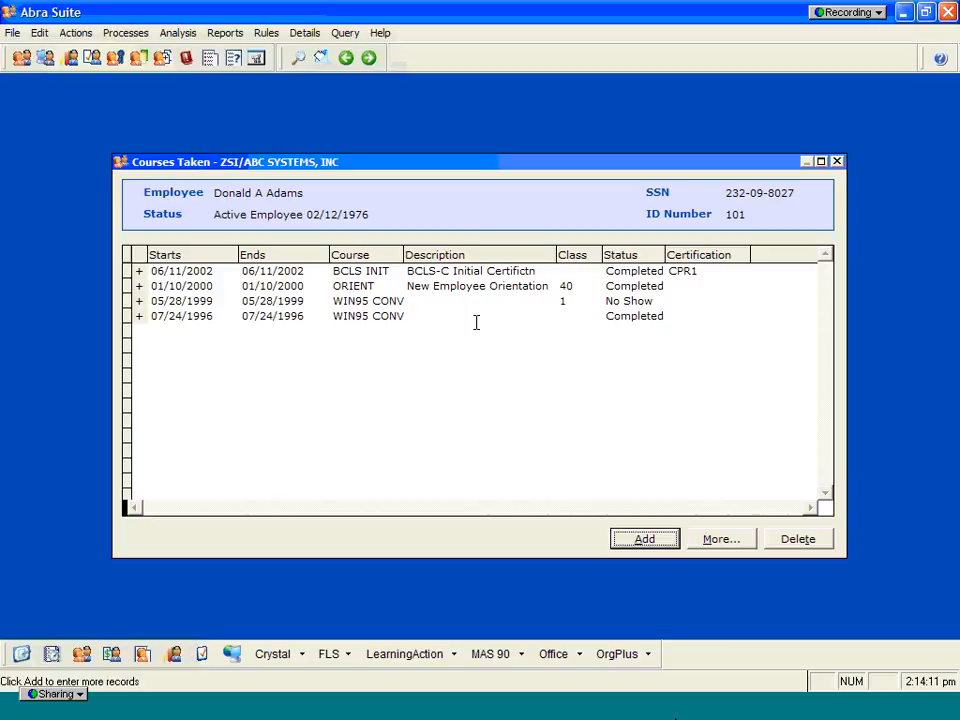
click(112, 63)
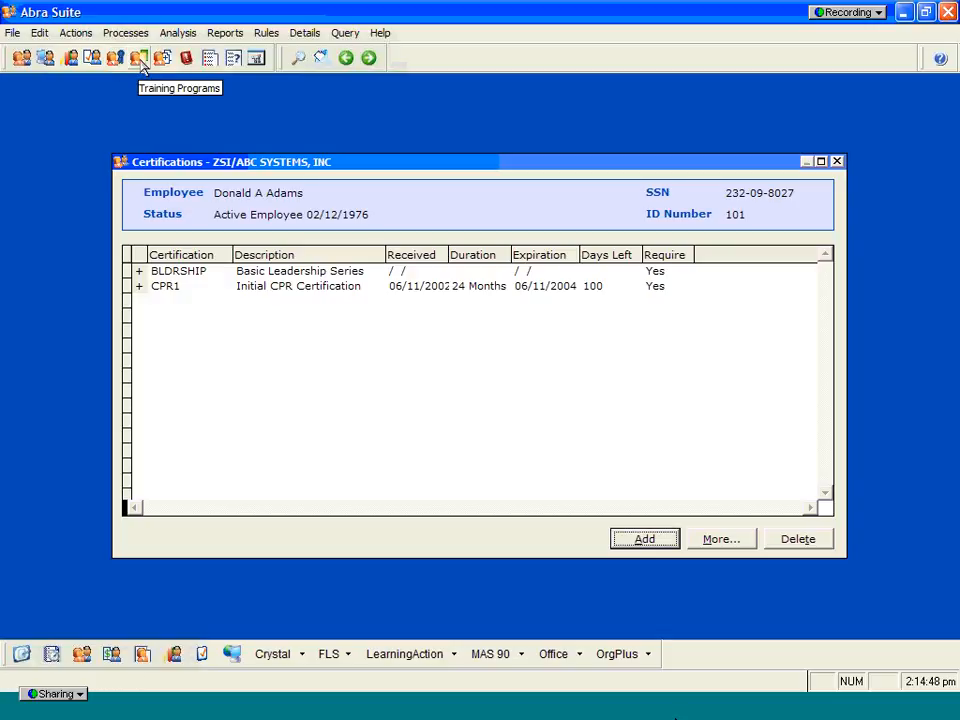
Examine the details and progress of the employee's Executive Development training program, then return to the program list
click(141, 62)
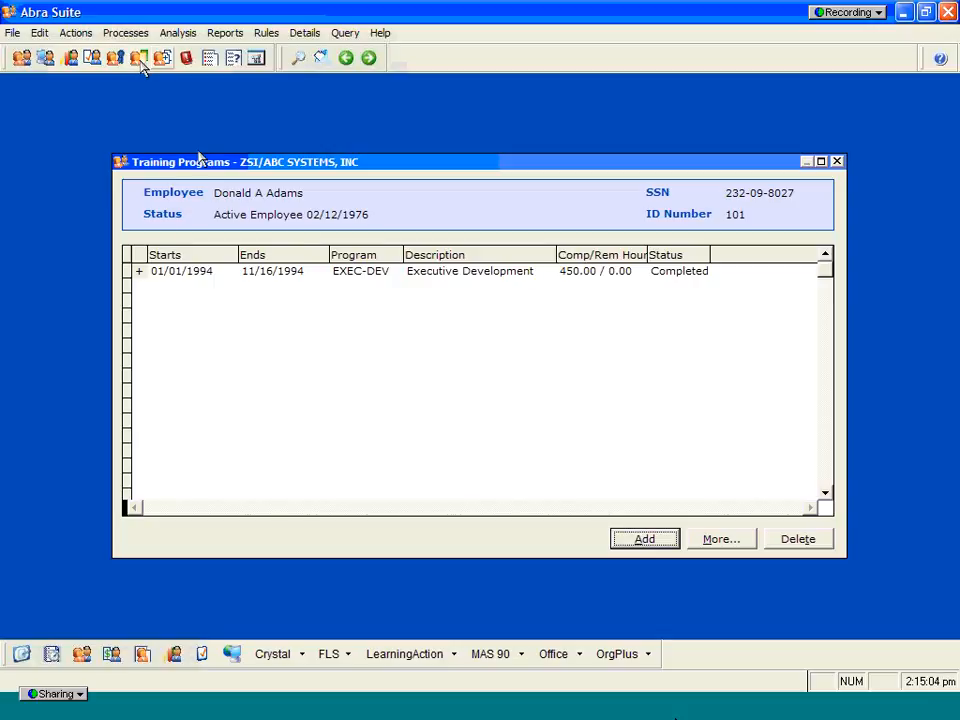
click(406, 276)
click(706, 544)
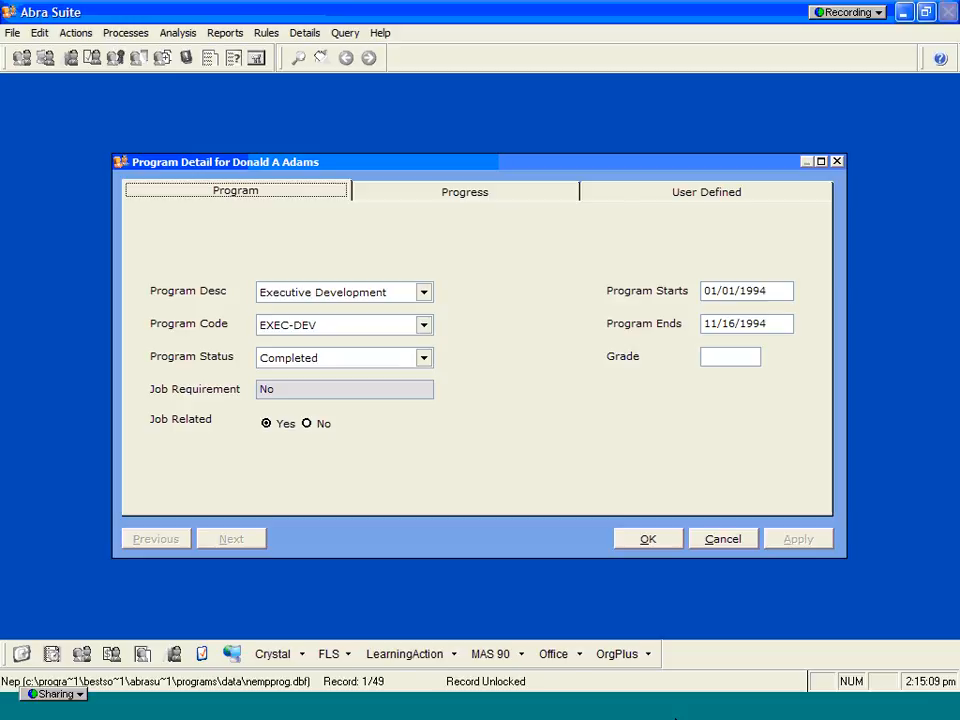
click(472, 198)
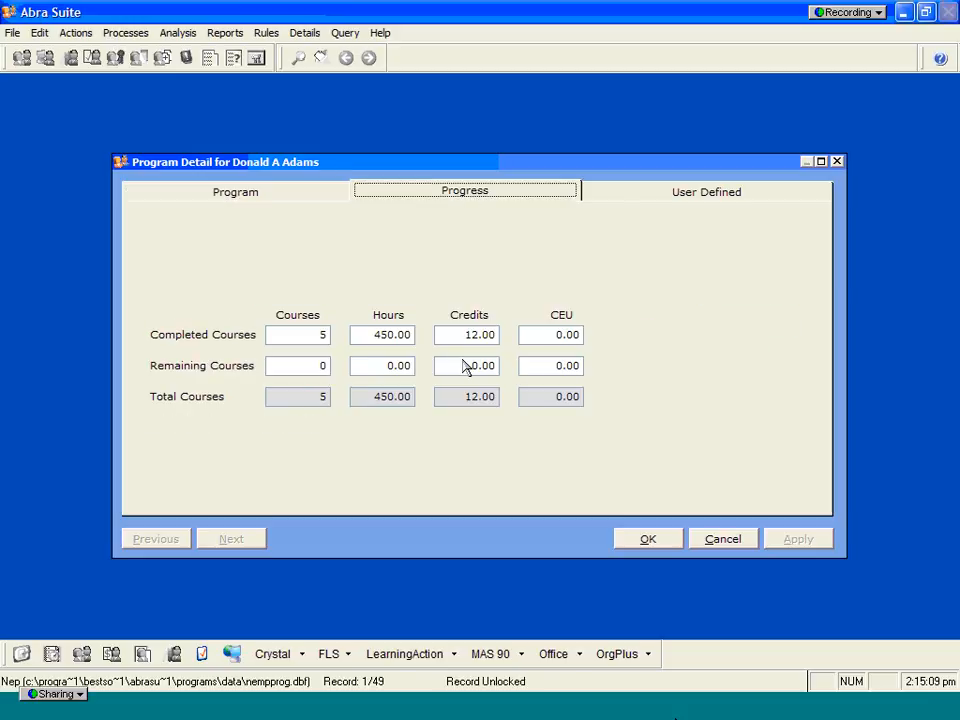
click(186, 195)
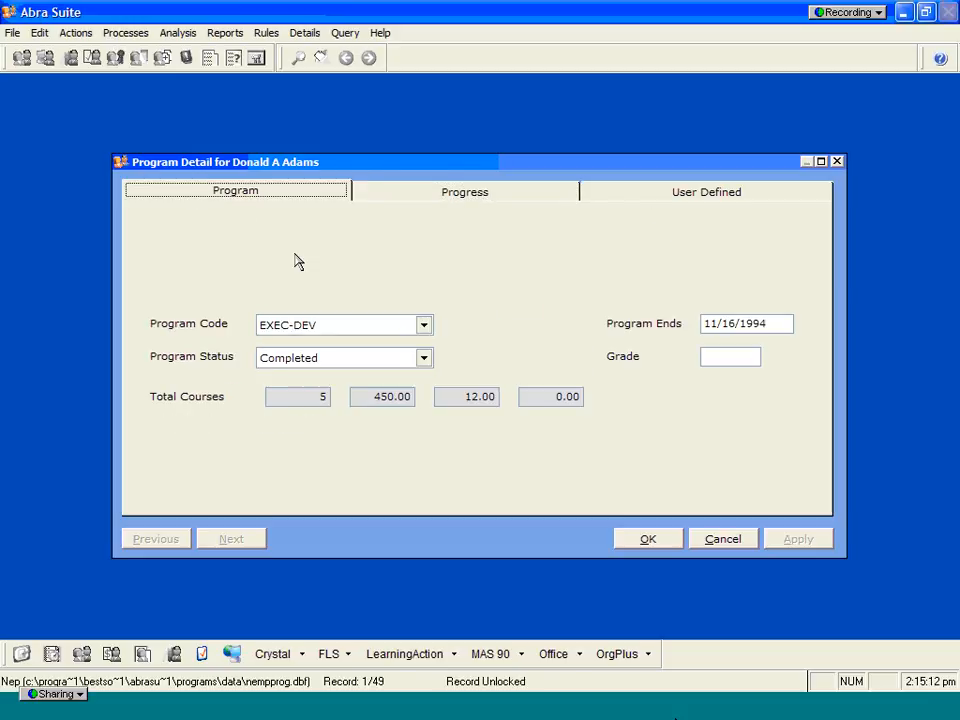
click(729, 543)
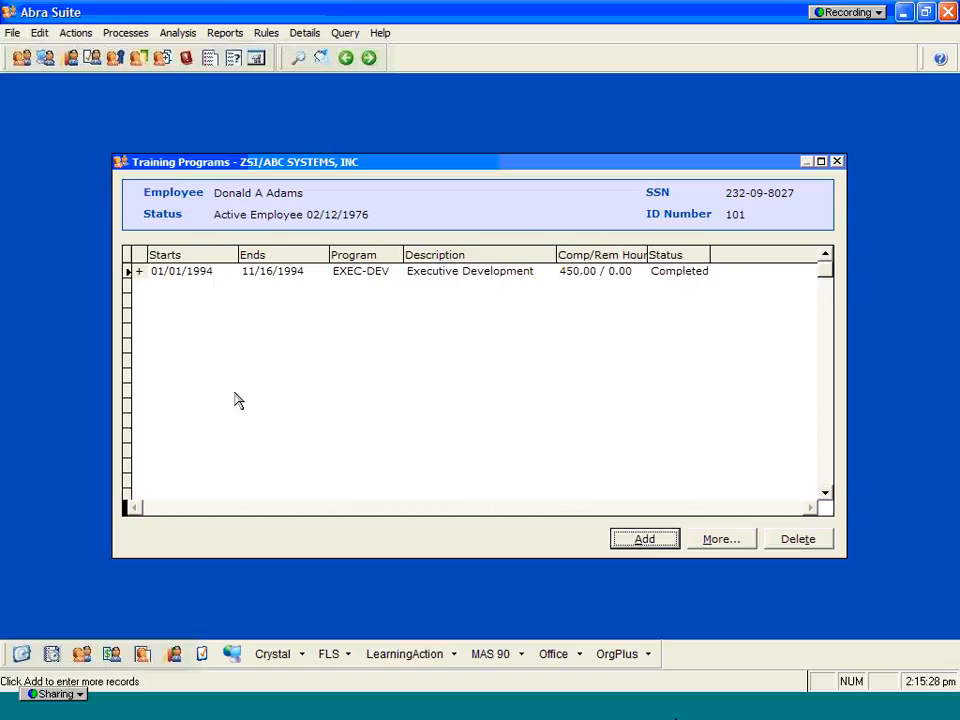
Find the Ben Franklin Video class starting 02/17/2003 and review its class, scheduling, costs and ratings, and user-defined information
click(187, 58)
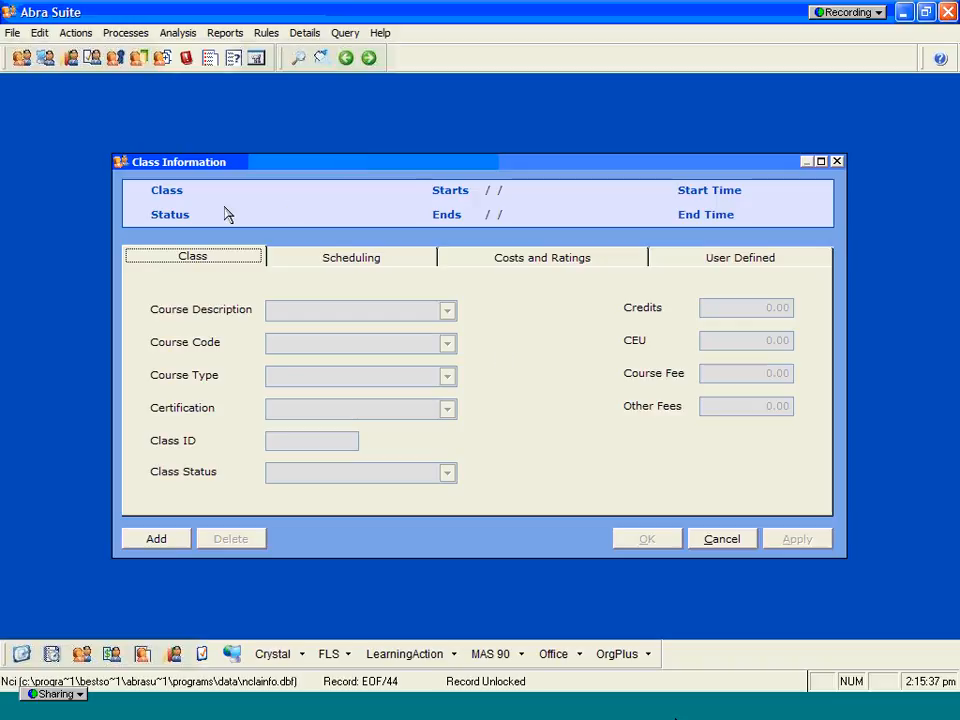
click(298, 59)
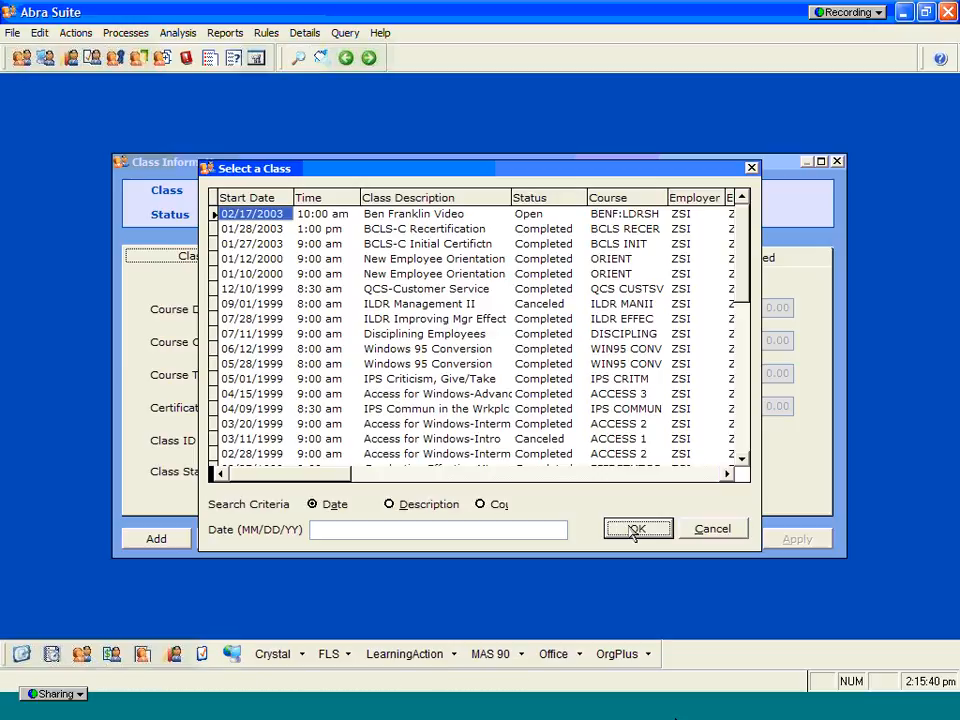
click(636, 527)
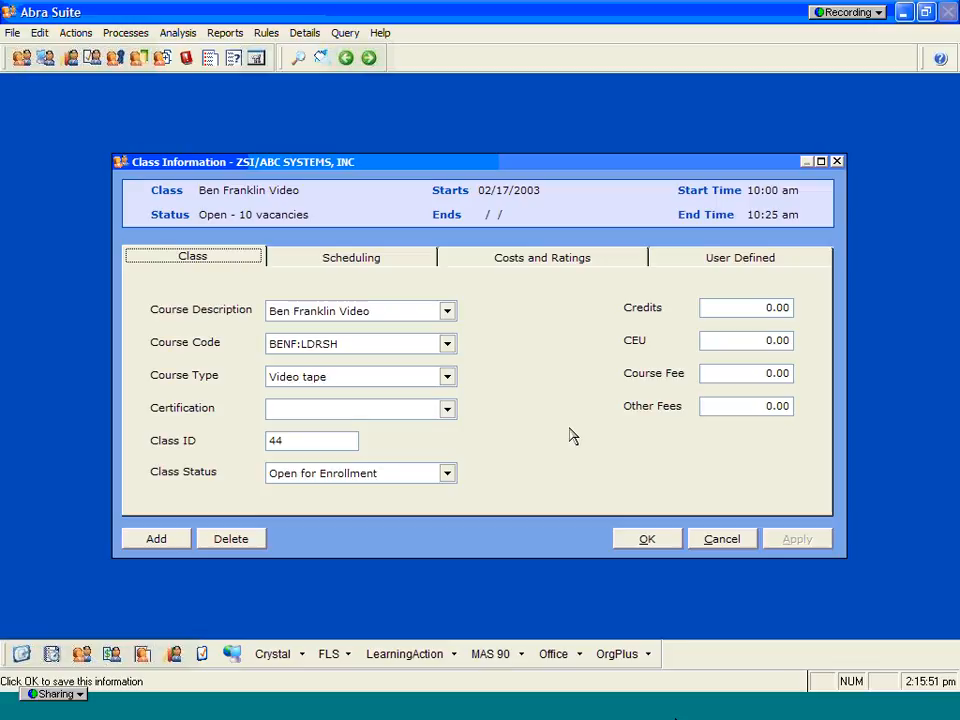
key(ctrl+Tab)
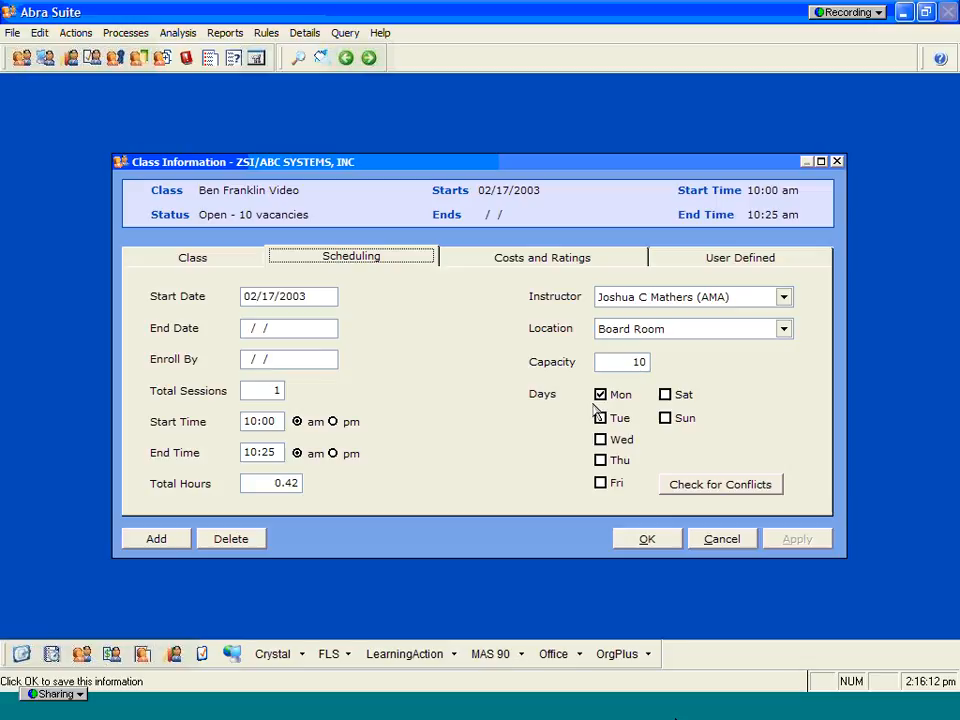
click(523, 262)
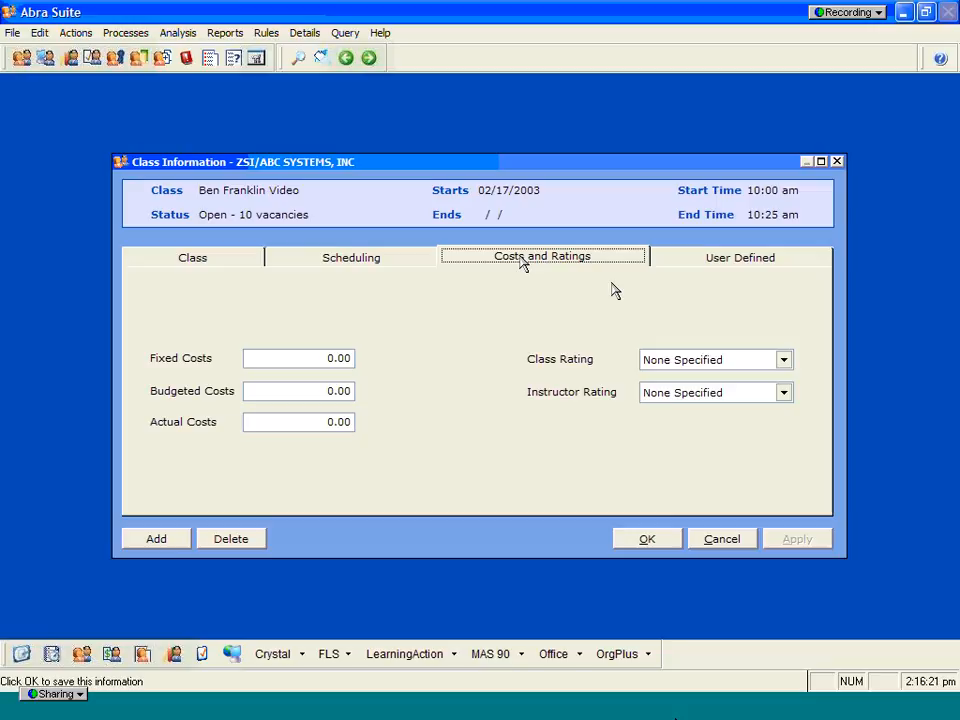
click(749, 264)
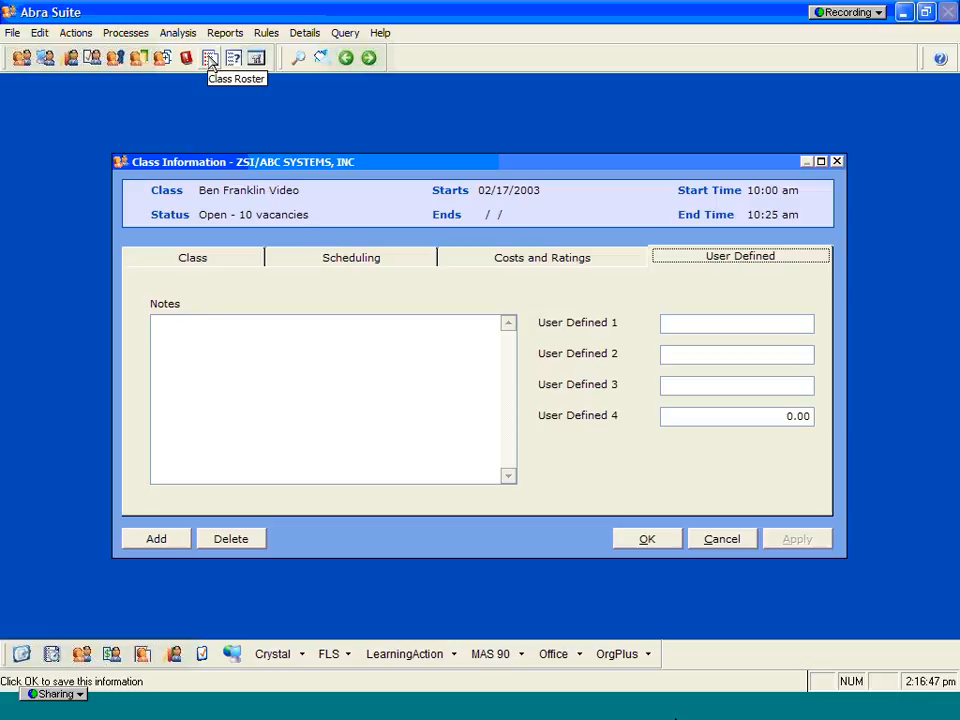
click(198, 256)
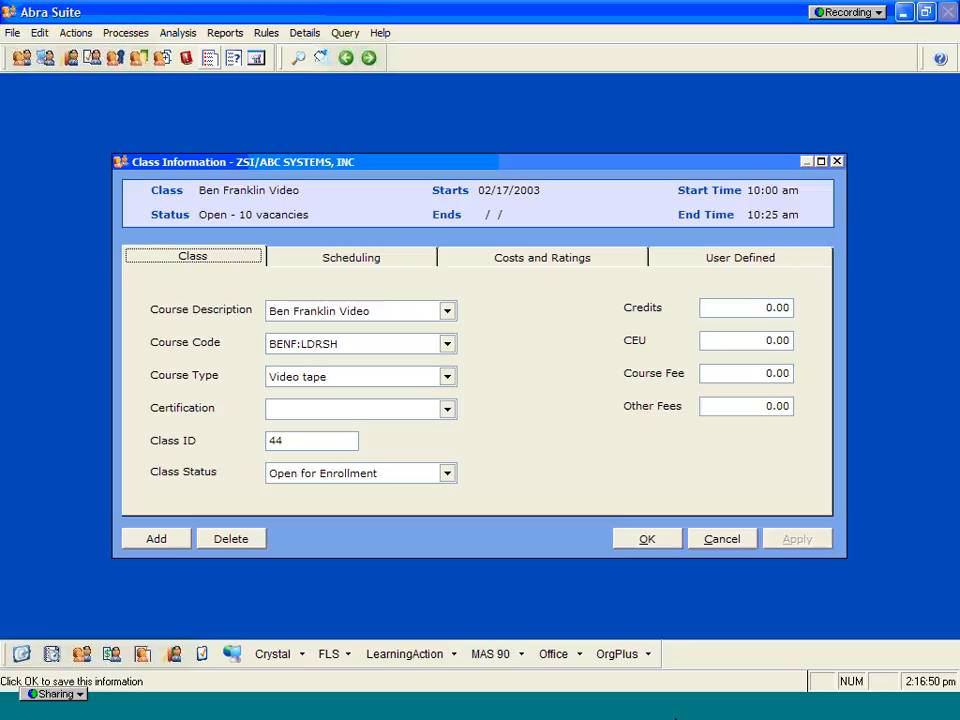
Check the Ben Franklin Video class's roster and the employees requiring that class
click(209, 58)
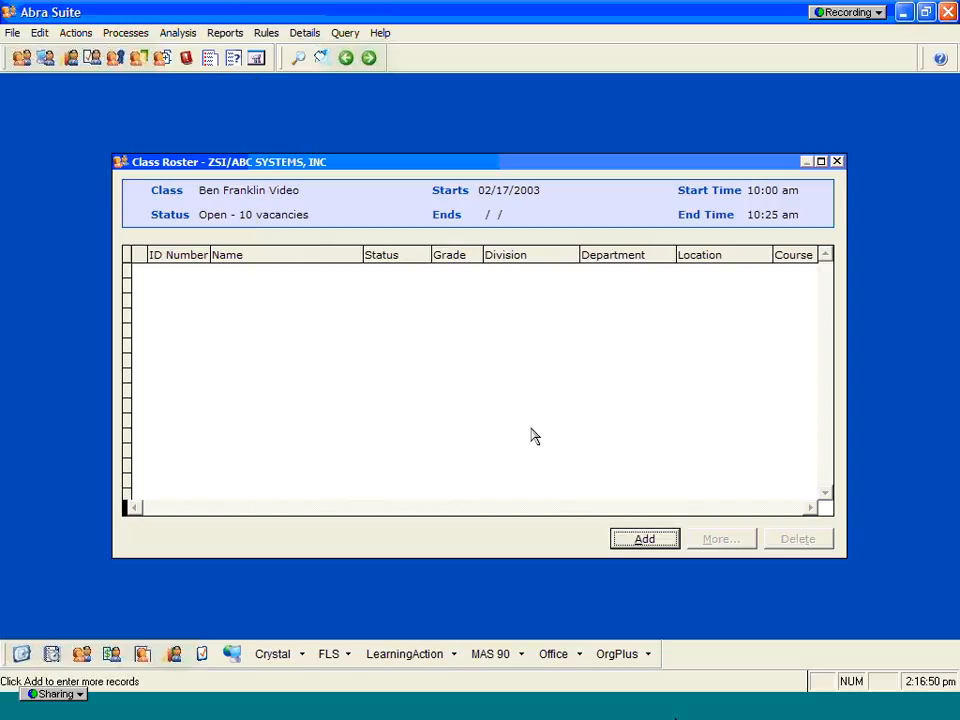
click(233, 58)
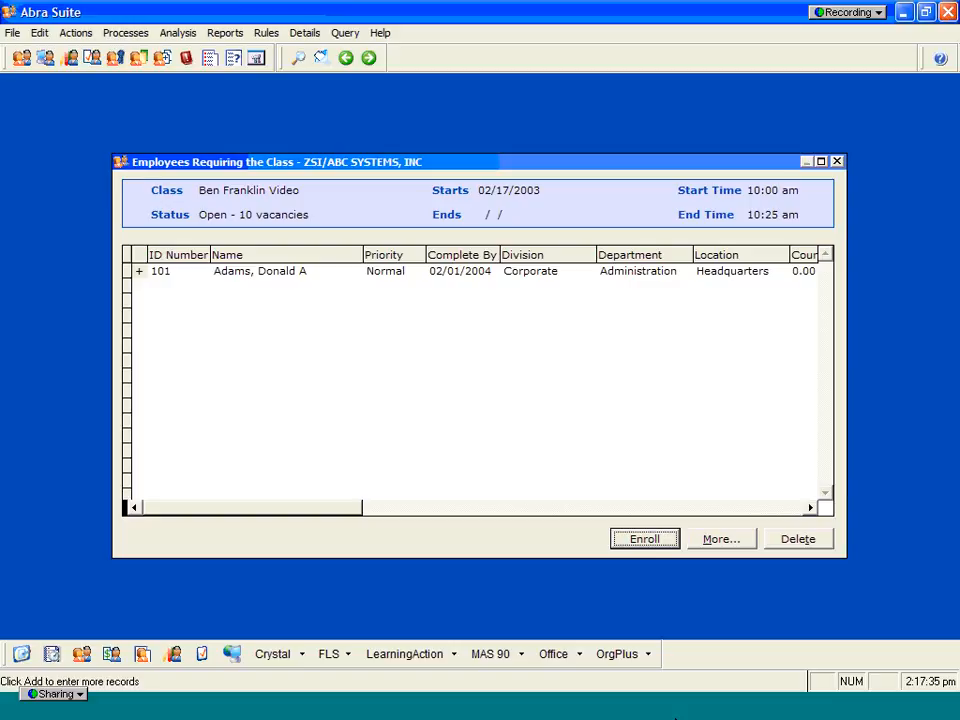
click(210, 58)
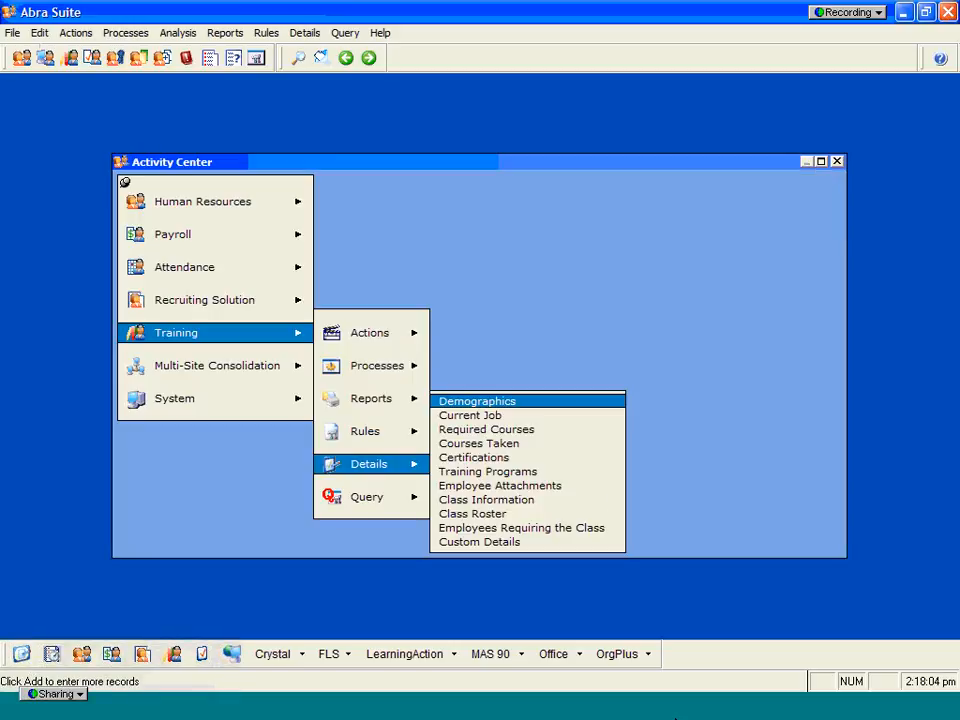
Review the available employee training, class administration and training analysis reports without running any
mouse_move(381, 401)
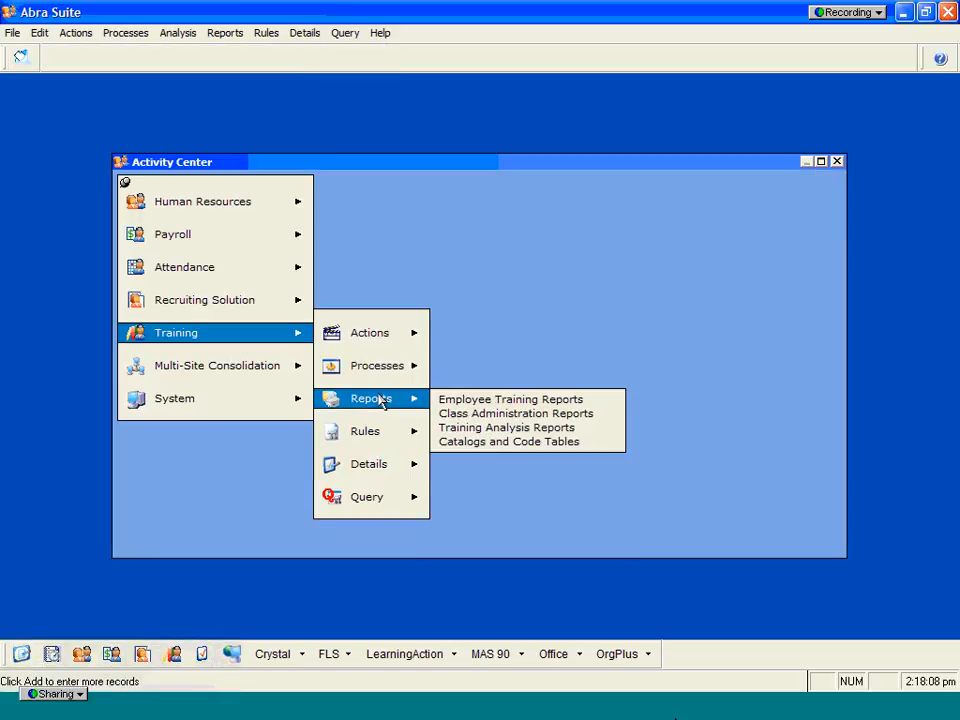
click(470, 400)
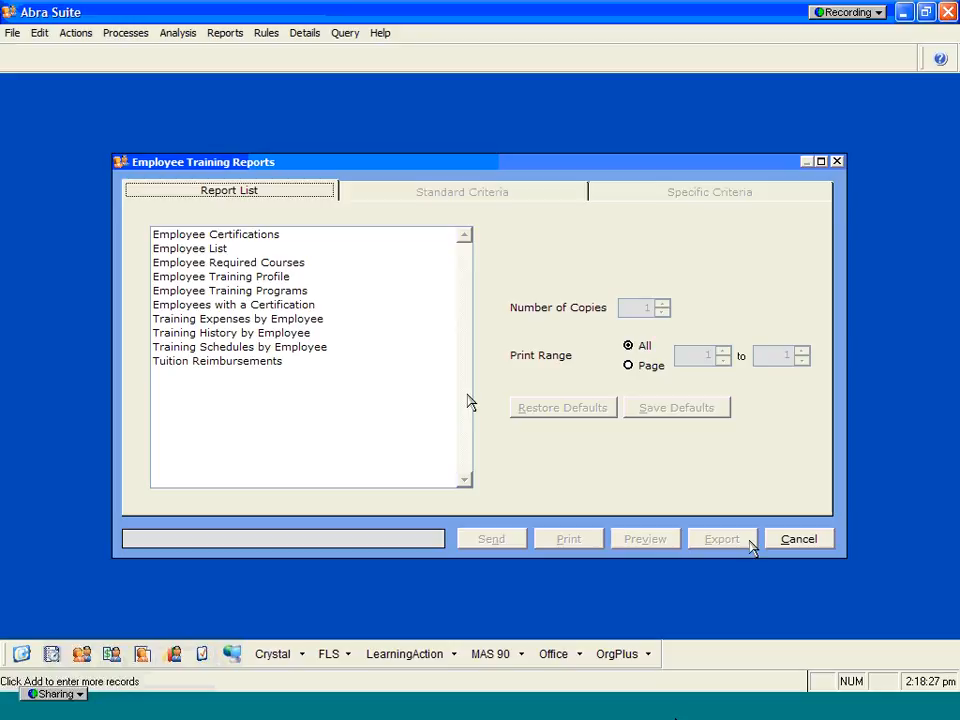
click(800, 546)
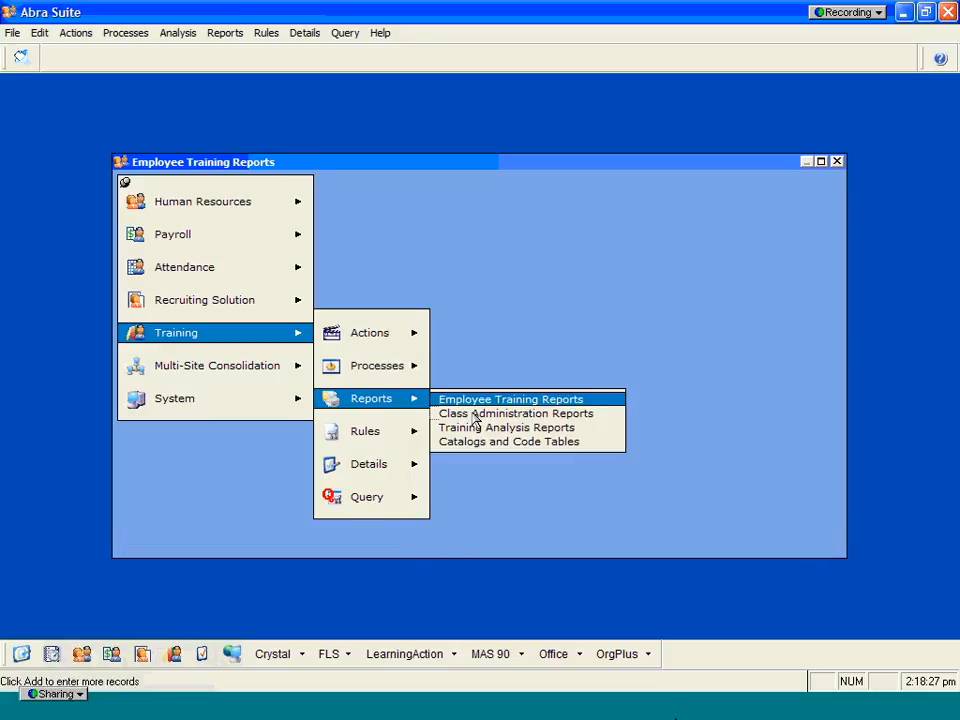
click(475, 415)
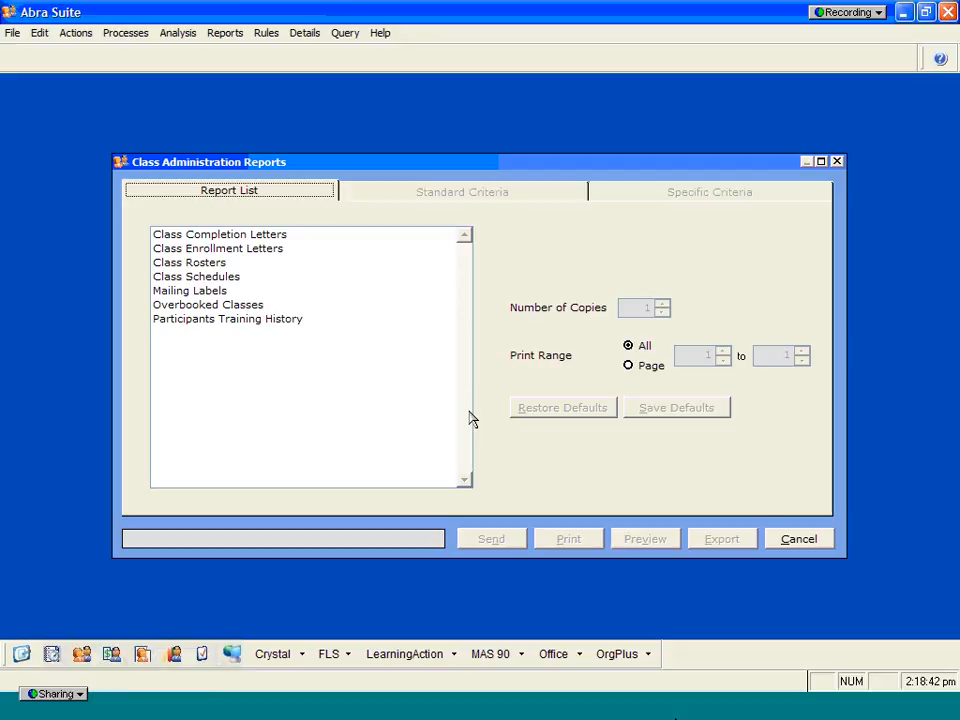
click(797, 540)
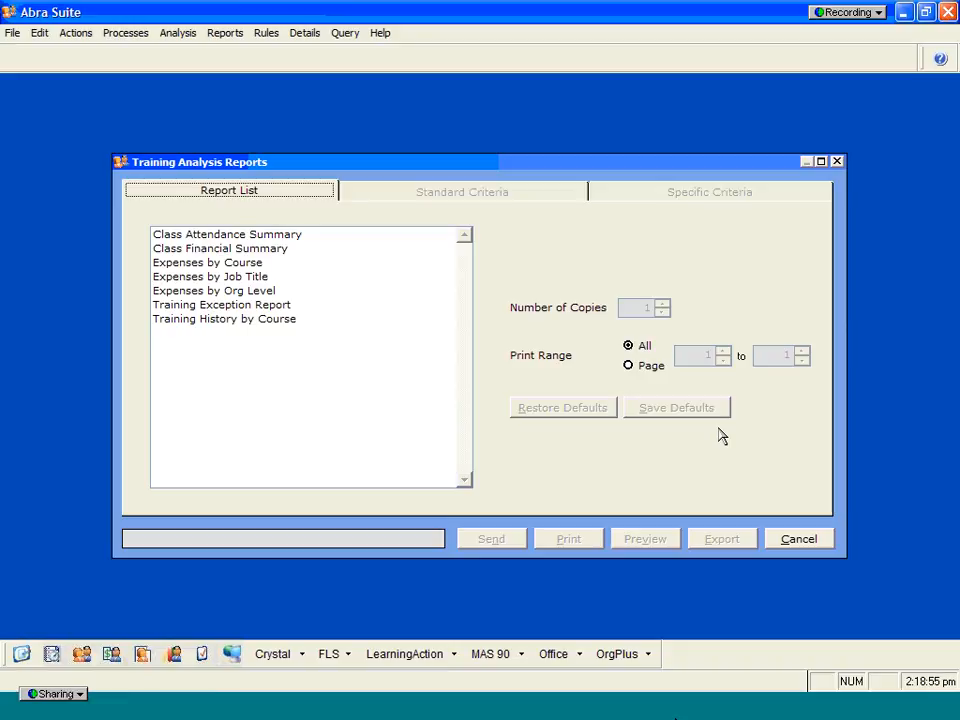
click(787, 540)
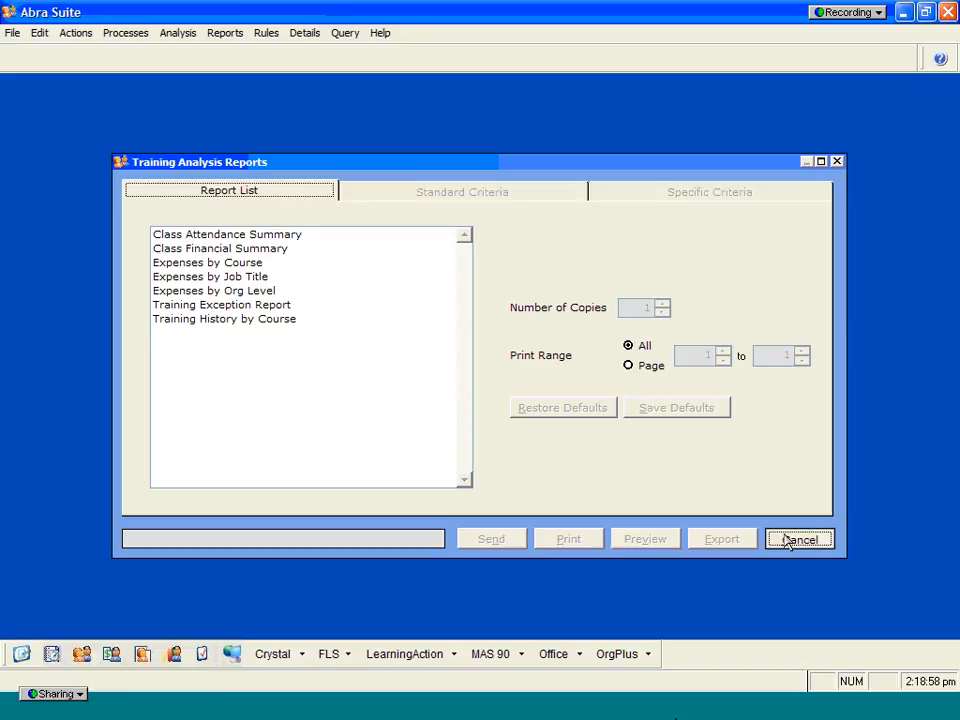